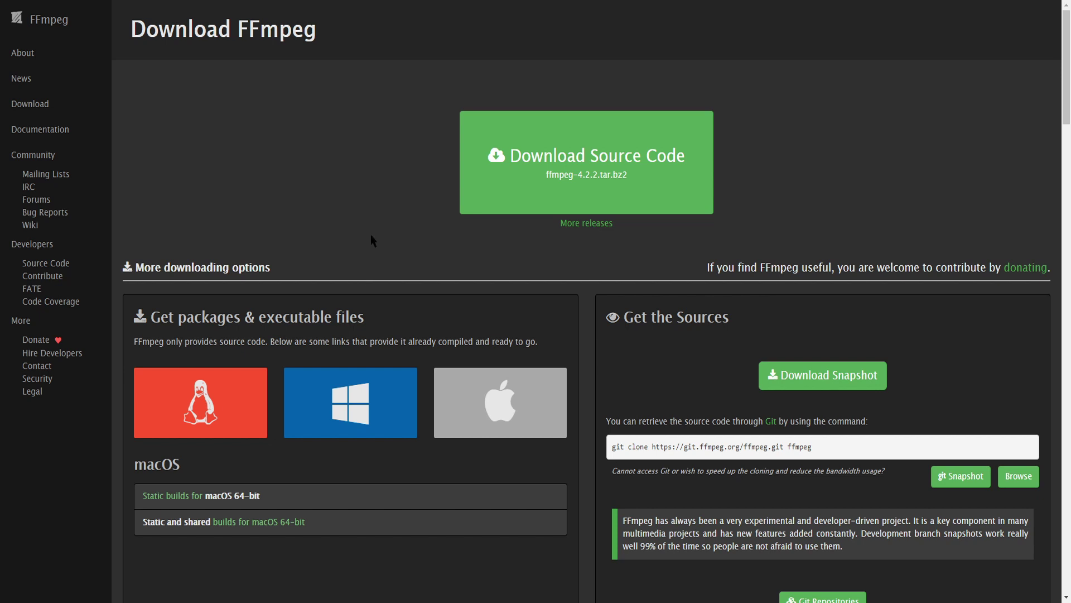
Scroll to the packages section and reveal the Windows EXE Files option listing Zeranoe builds
scroll(370, 235, "down", 2)
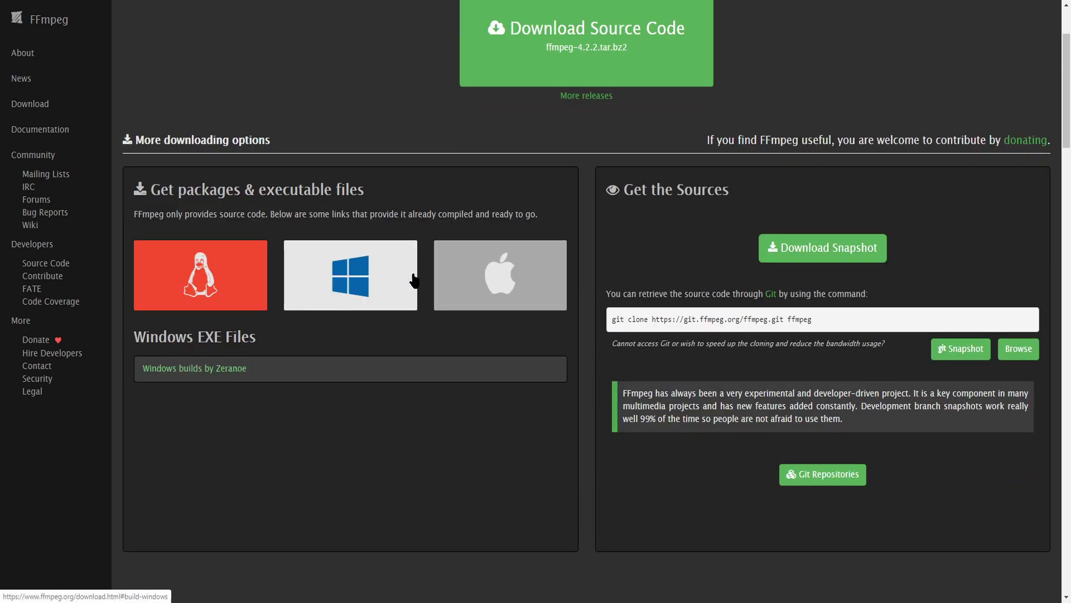
mouse_move(461, 279)
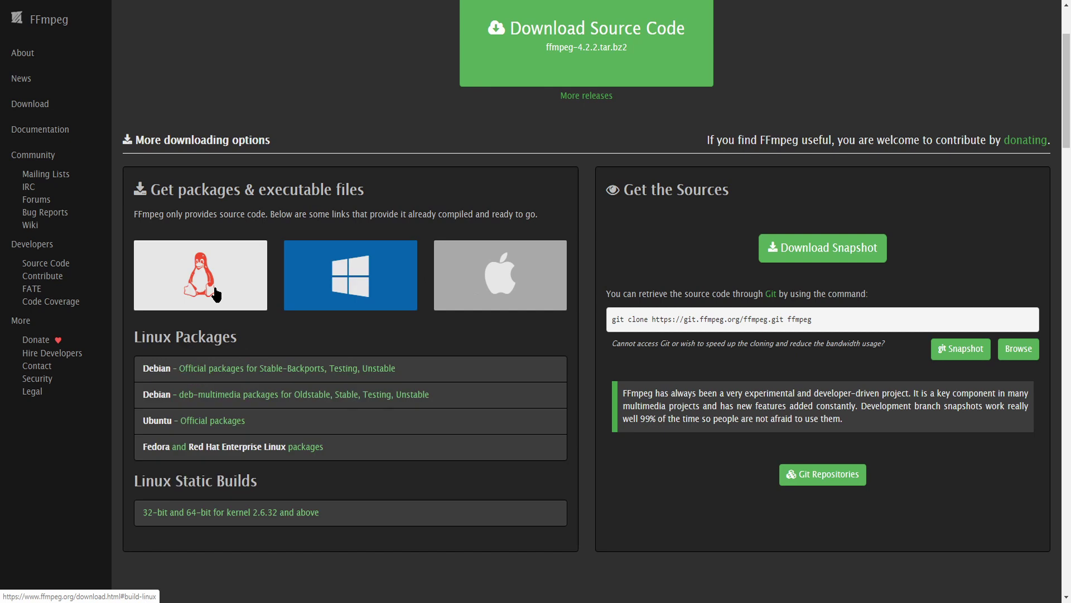
mouse_move(332, 281)
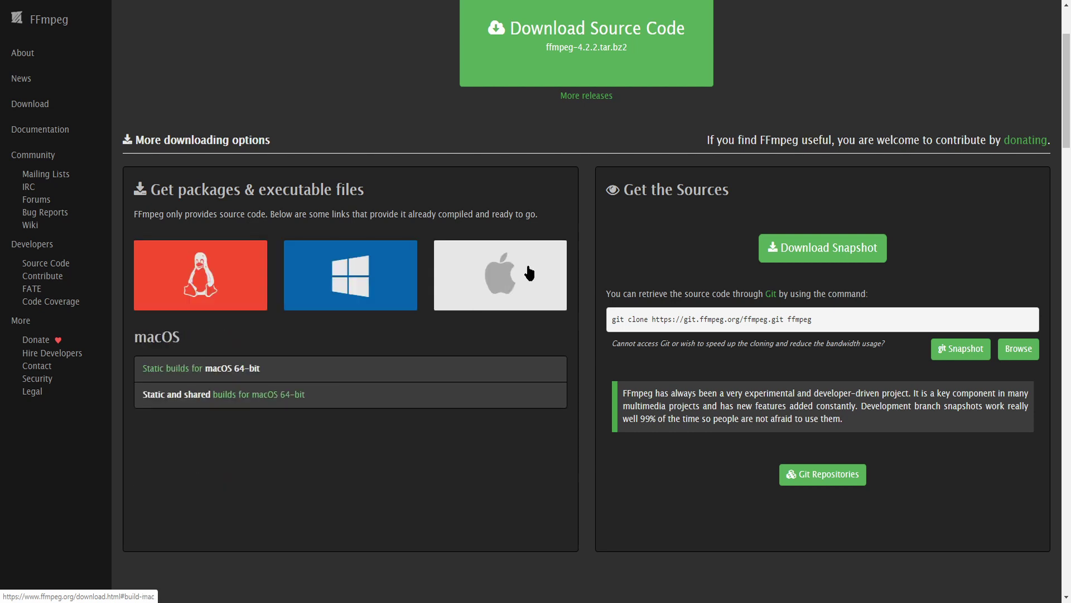
mouse_move(388, 289)
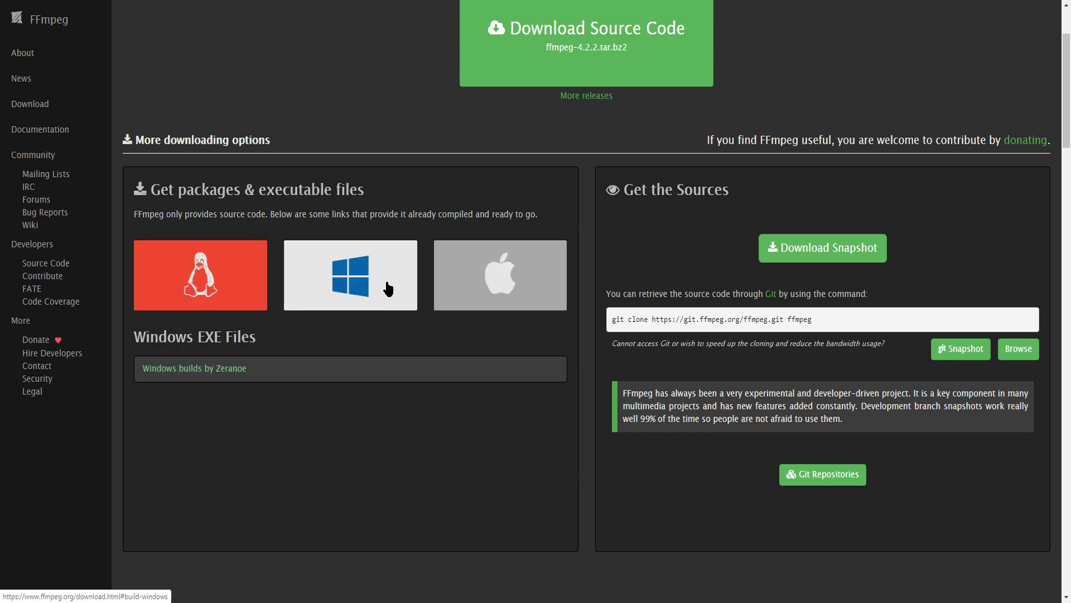
Choose the Zeranoe Windows 64-bit build and bring up System info to check the architecture
left_click(209, 372)
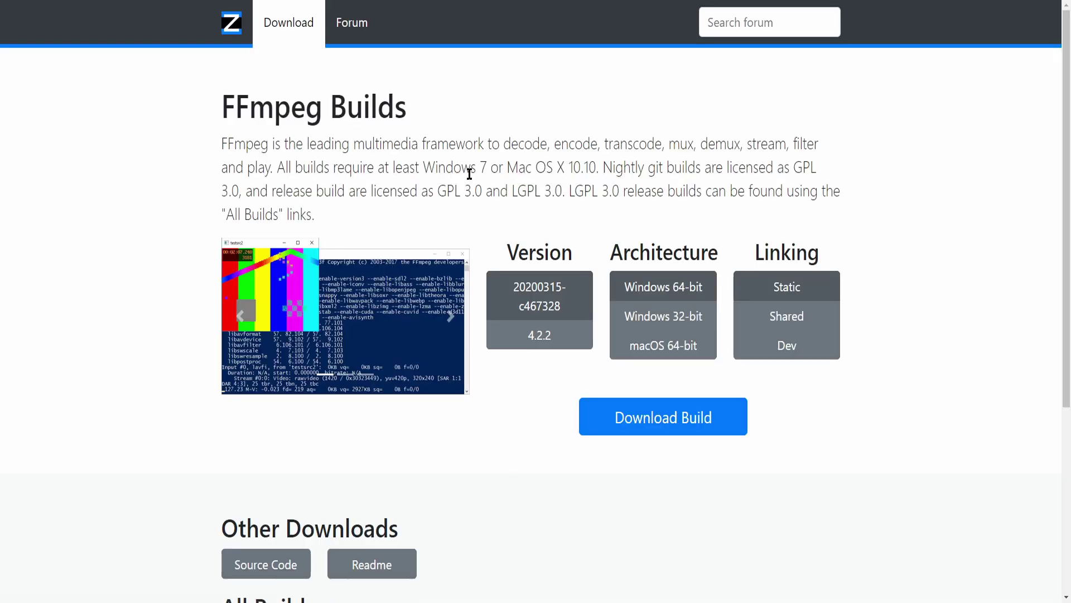
left_click(697, 289)
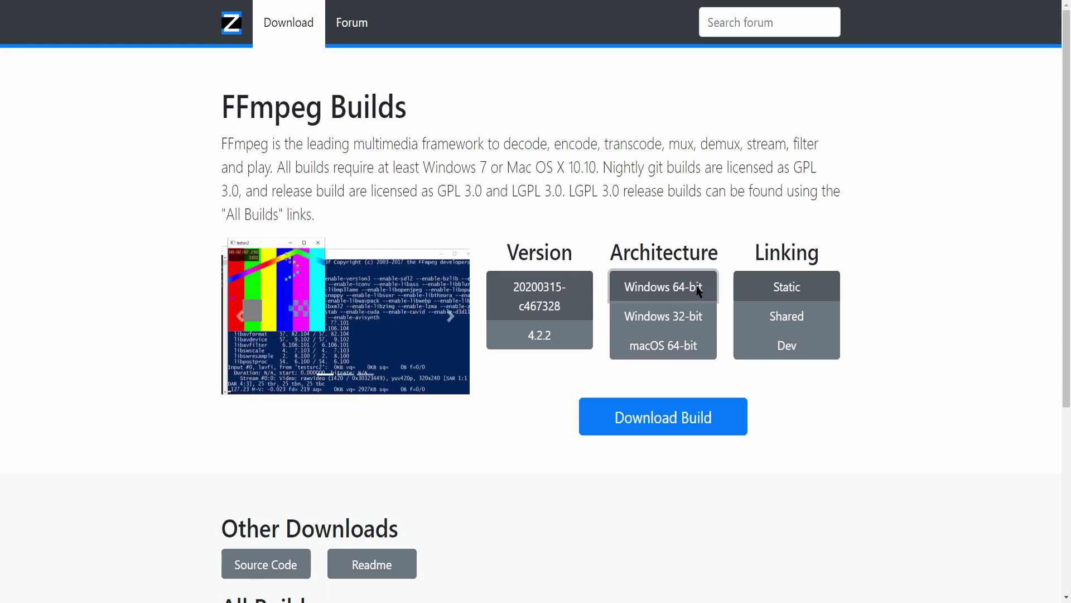
key("super+Pause")
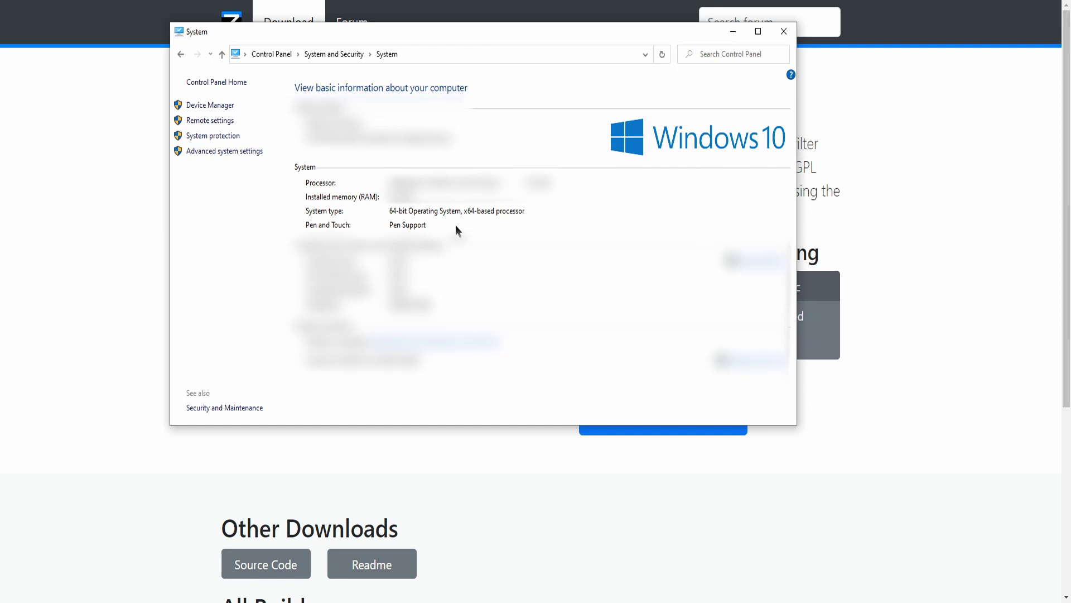
Close the System window after confirming a 64-bit operating system
left_click(784, 32)
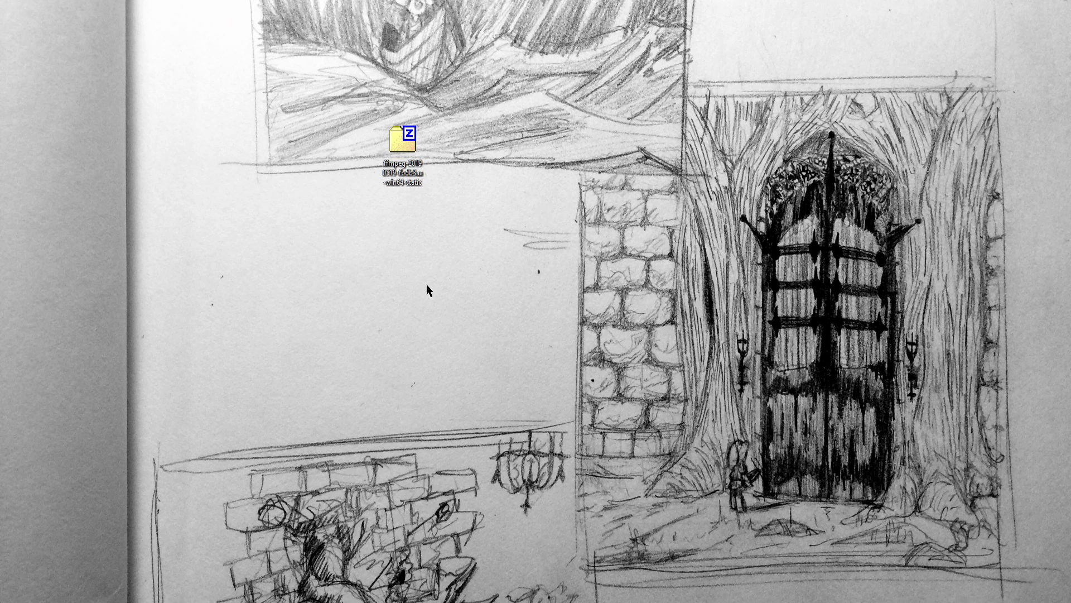
Extract the FFmpeg win64-static zip to the Desktop with 7-Zip's Extract files
right_click(407, 149)
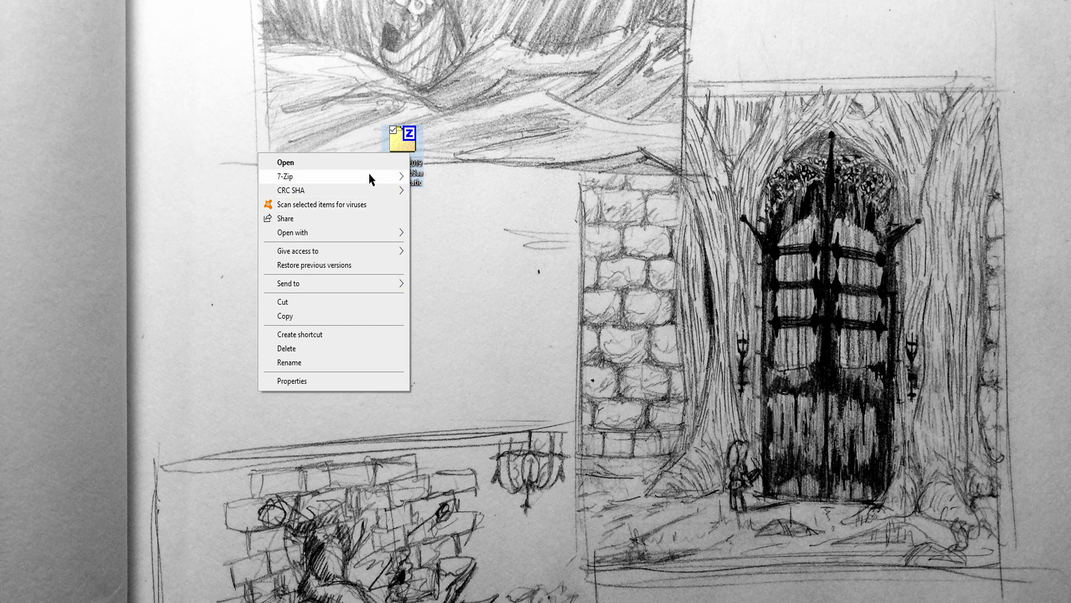
mouse_move(370, 175)
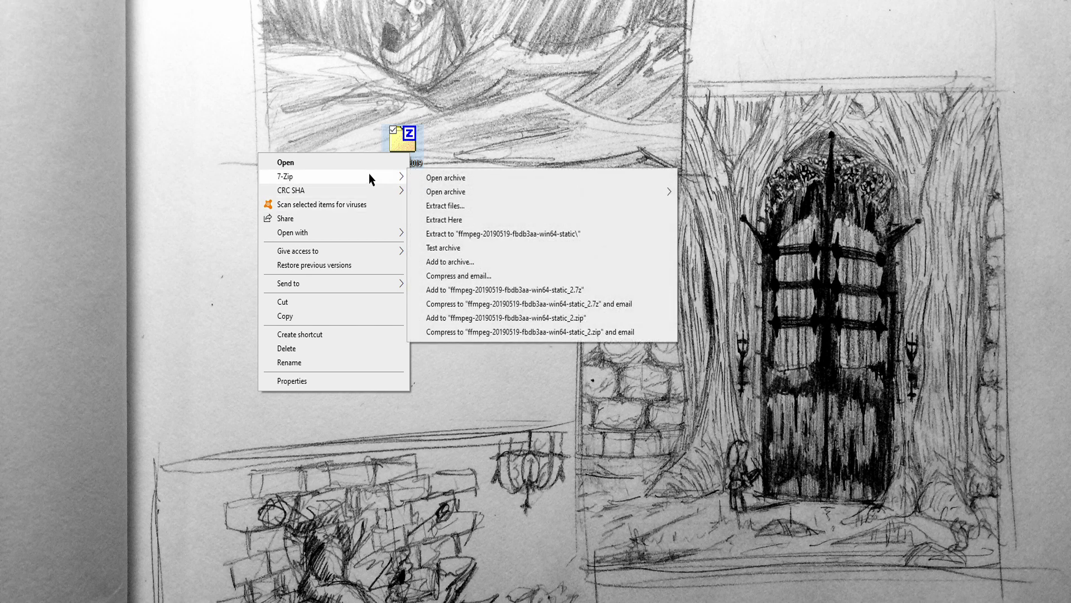
left_click(461, 206)
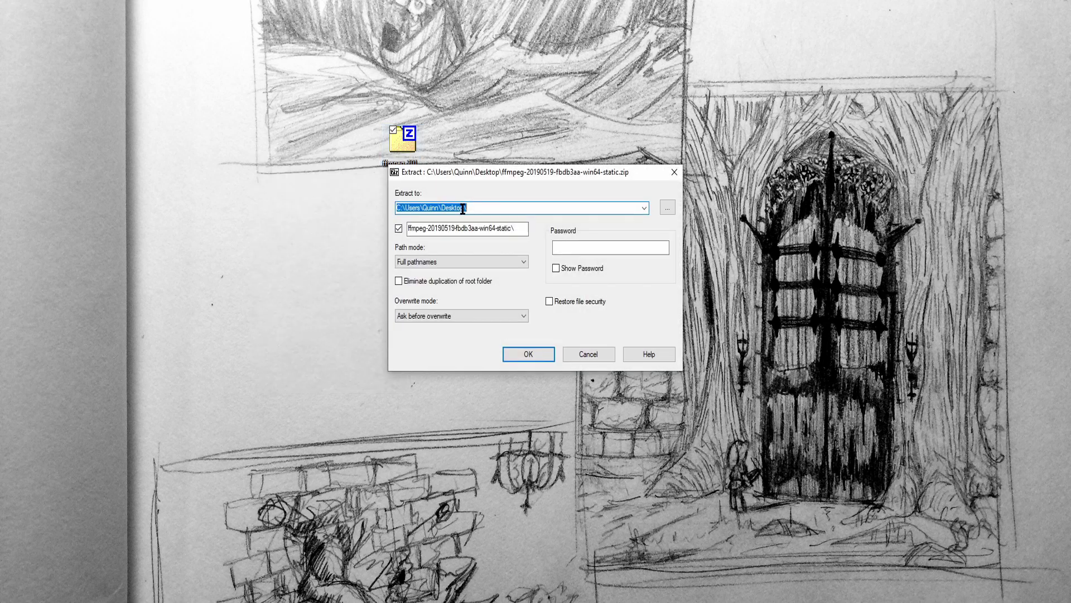
left_click(523, 356)
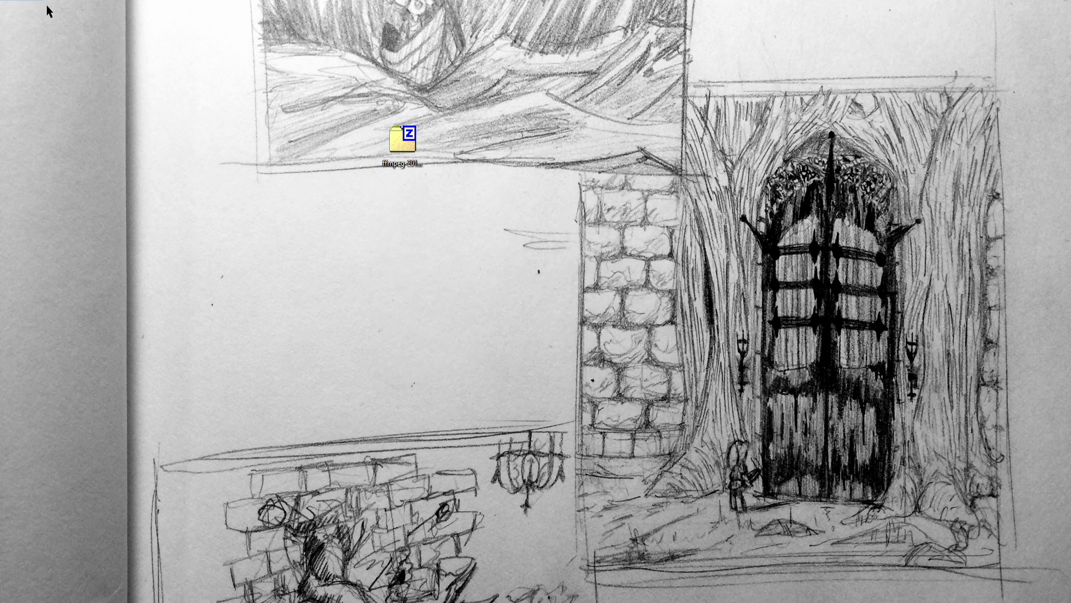
Open the extracted FFmpeg folder down to its bin folder
left_click_drag(141, 22, 449, 146)
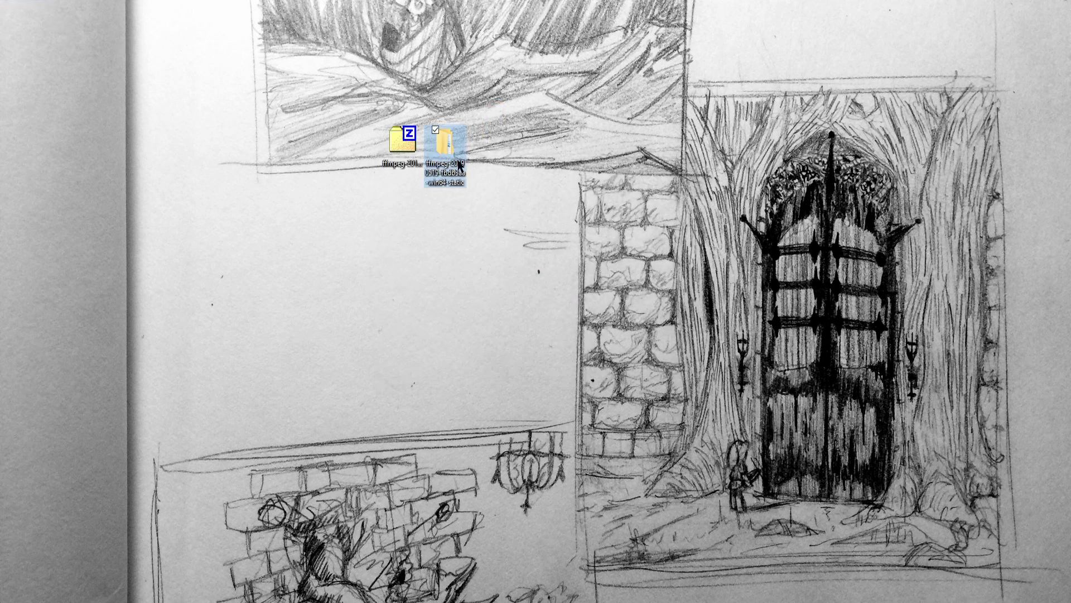
double_click(454, 156)
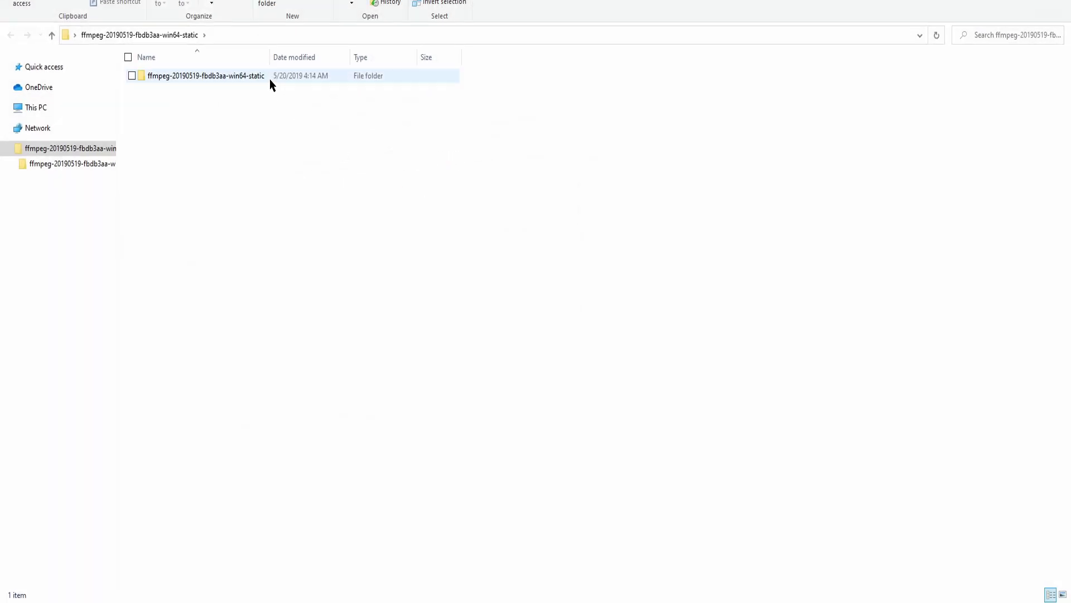
double_click(265, 77)
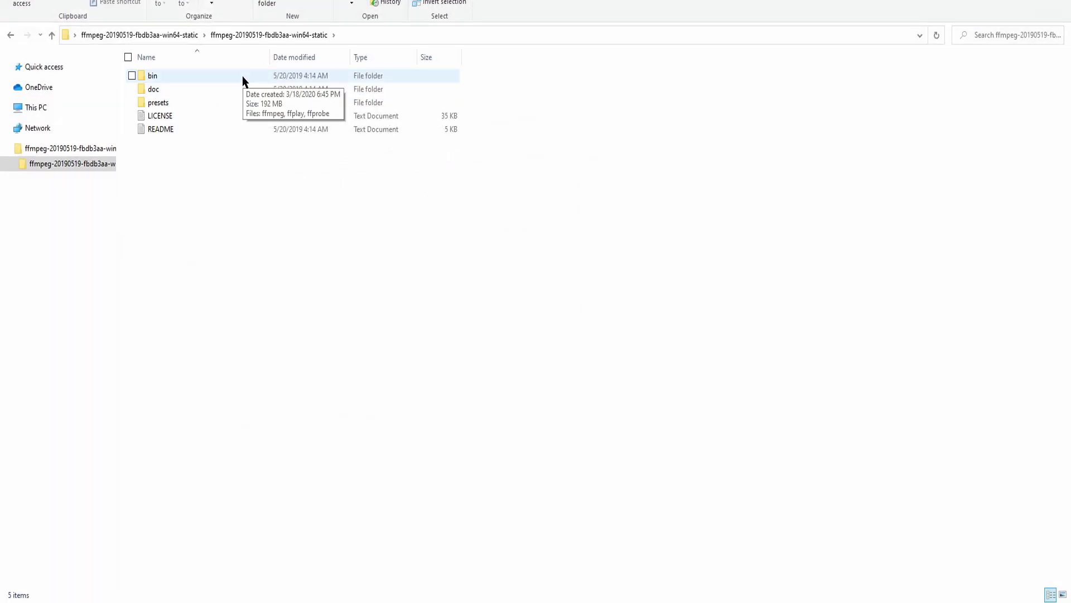
double_click(242, 81)
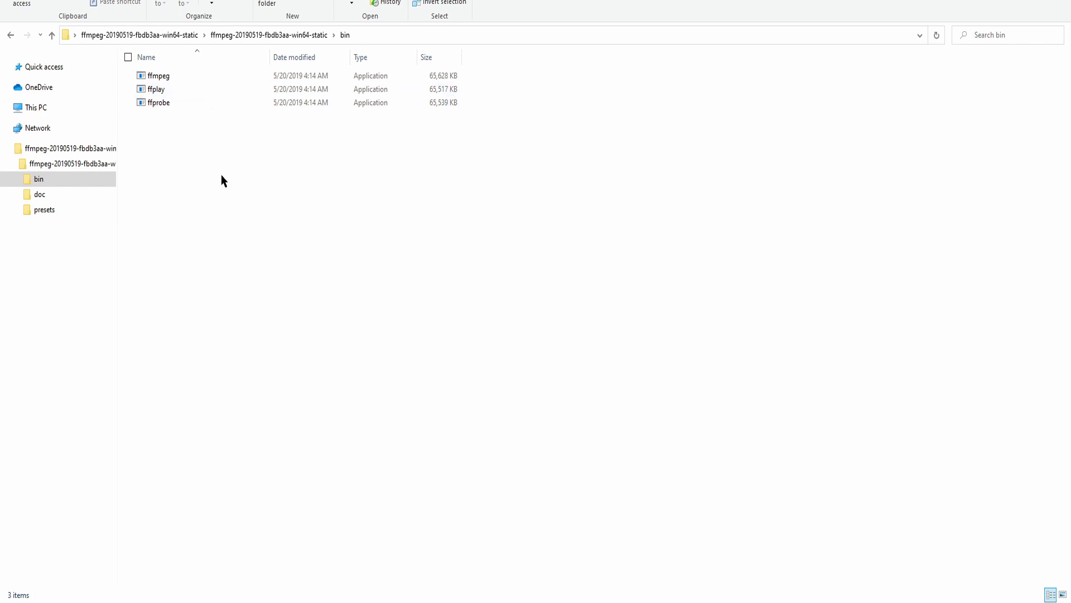
Copy ffmpeg, ffplay and ffprobe, then return to the OpenToonz stuff folder
left_click_drag(222, 176, 182, 75)
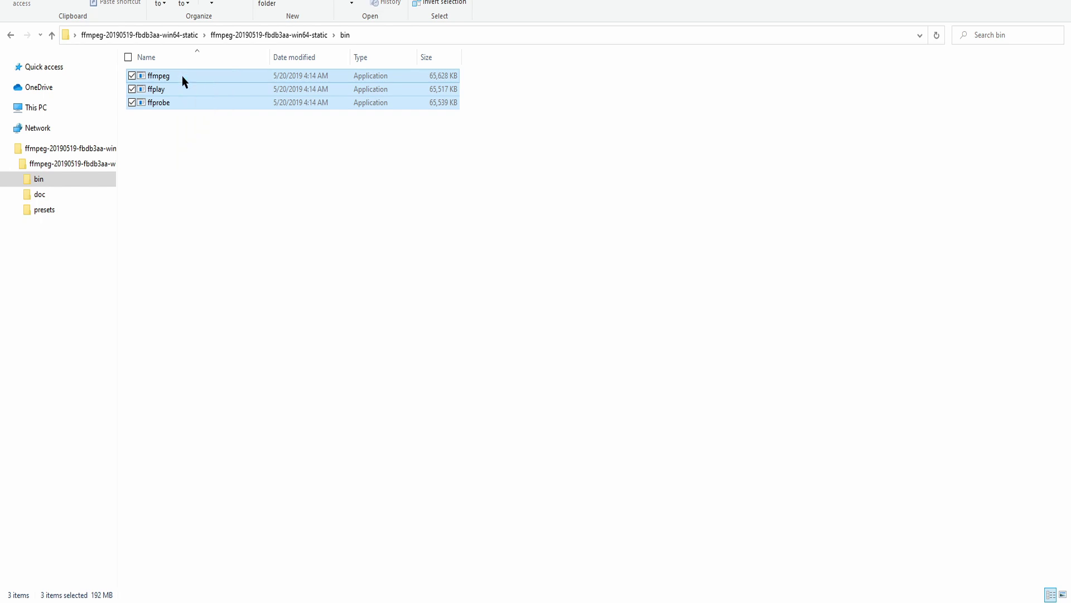
right_click(184, 97)
left_click(125, 258)
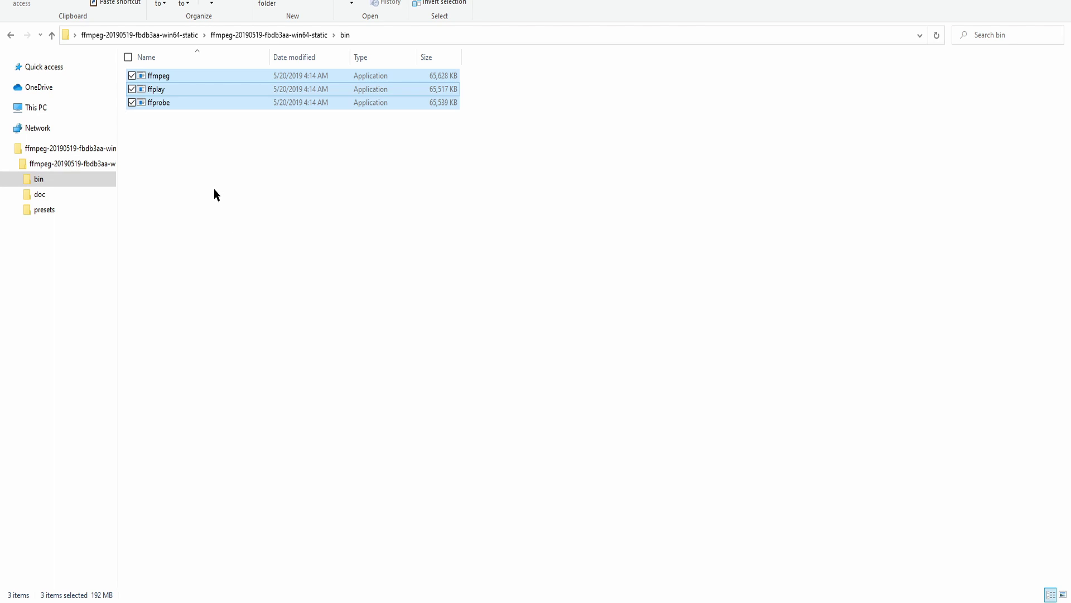
key("alt+Left")
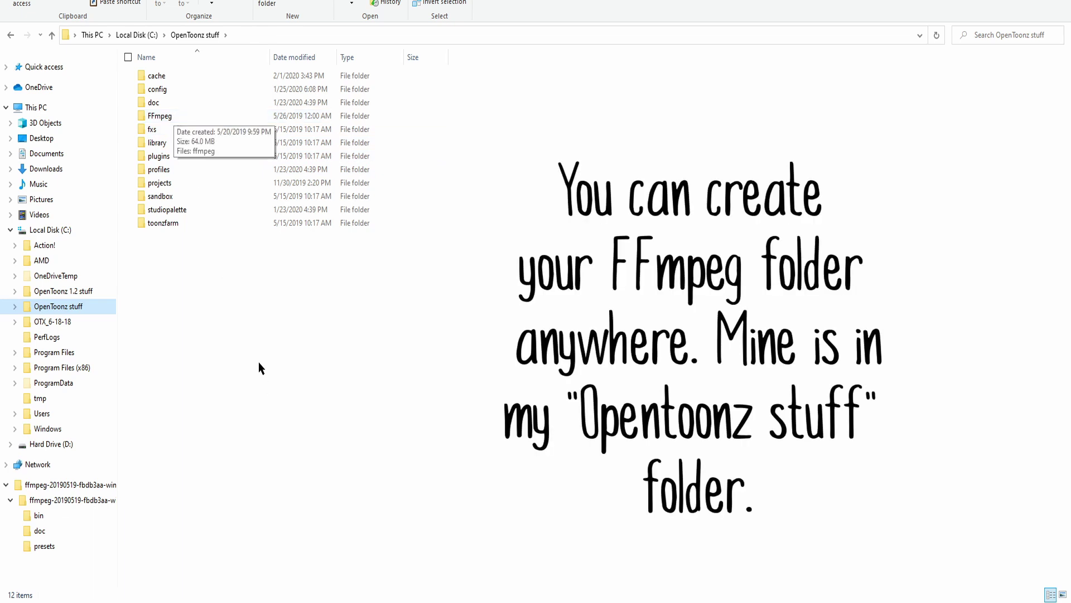
Paste the three executables into the FFmpeg folder, replacing the existing files
right_click(221, 272)
key("Escape")
key("Escape")
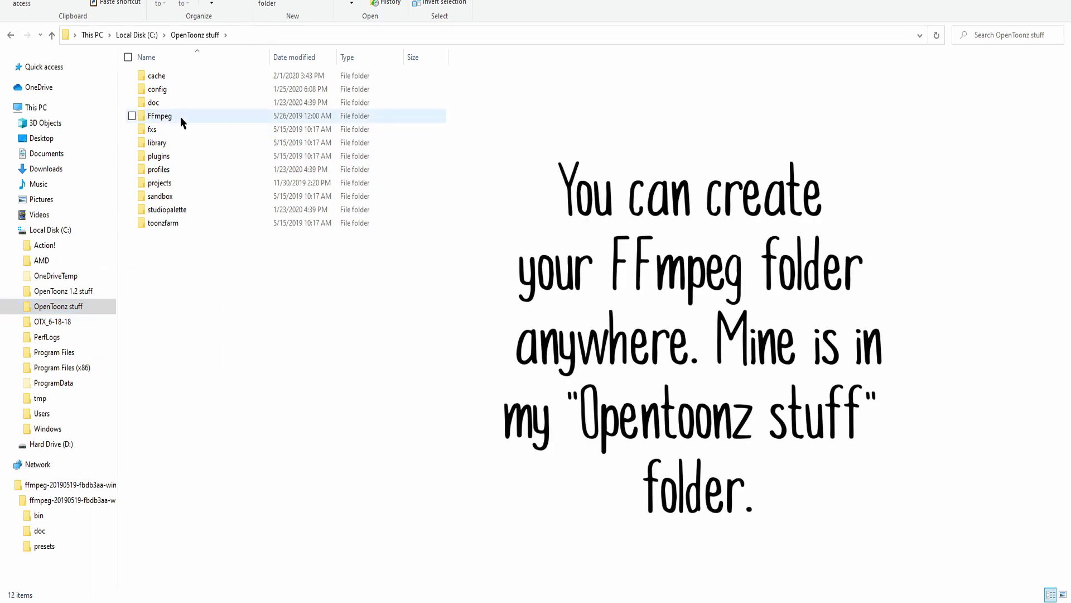
double_click(180, 116)
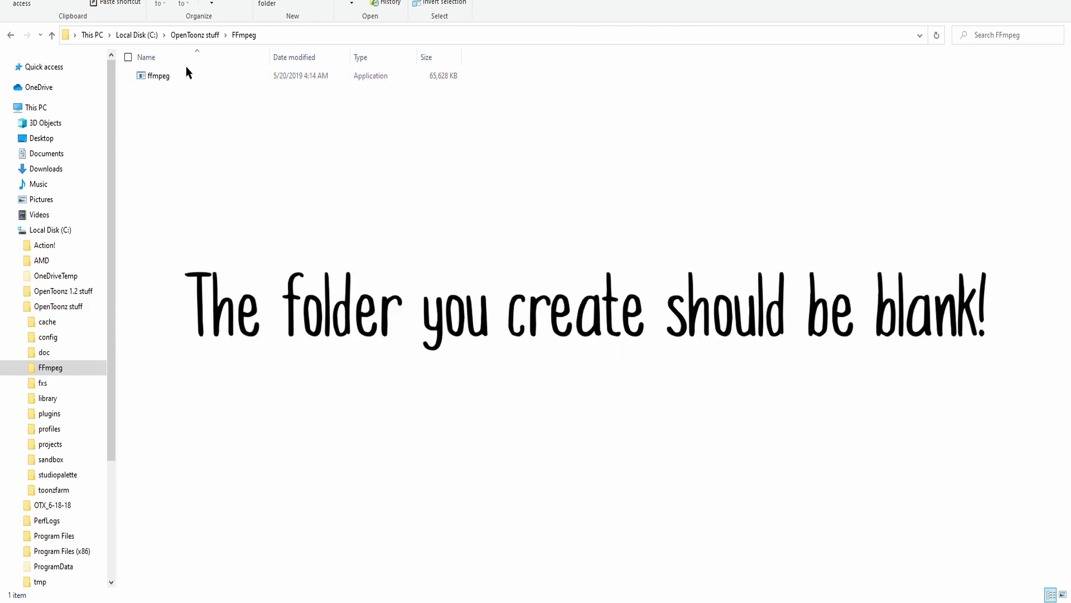
right_click(173, 136)
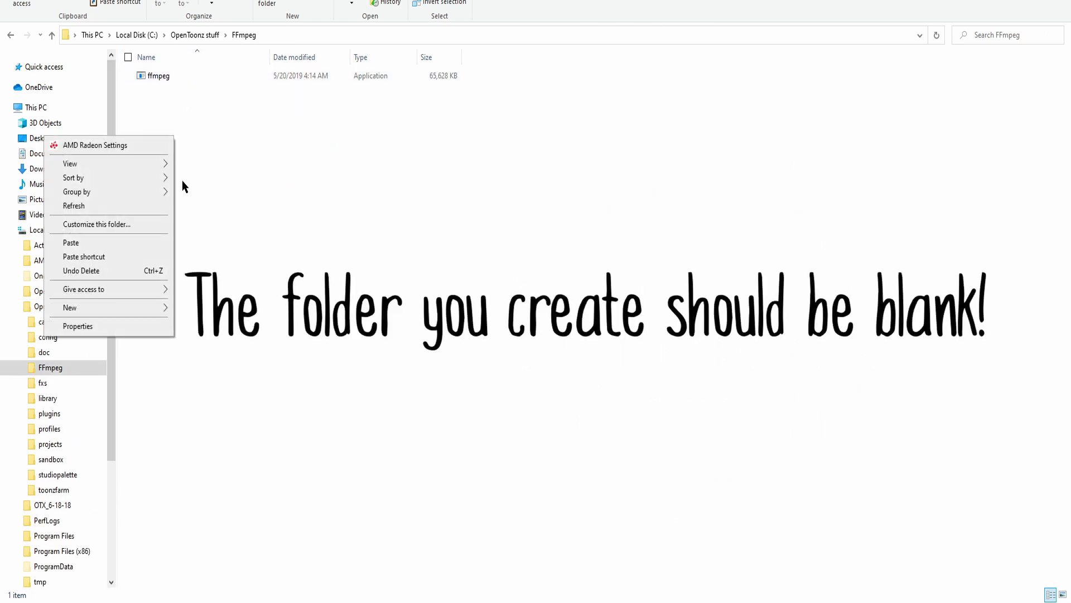
left_click(134, 244)
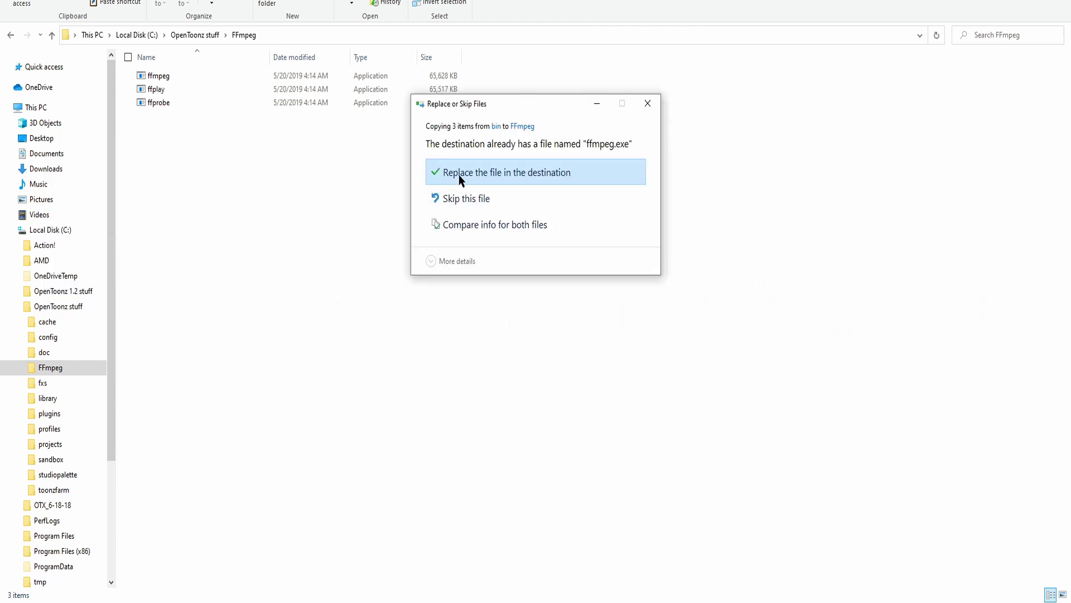
left_click(459, 175)
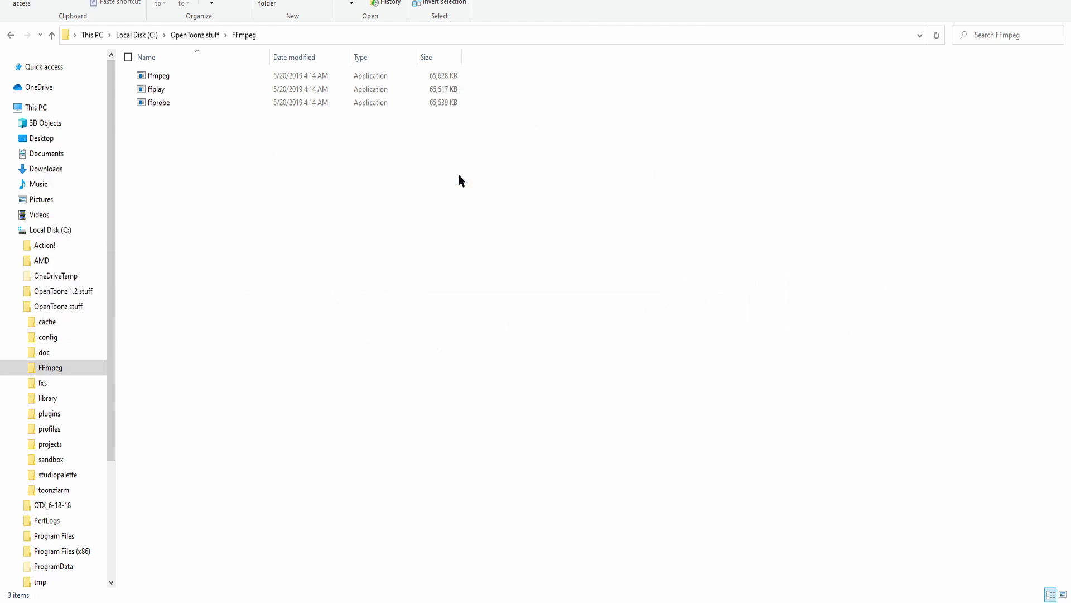
left_click(189, 122)
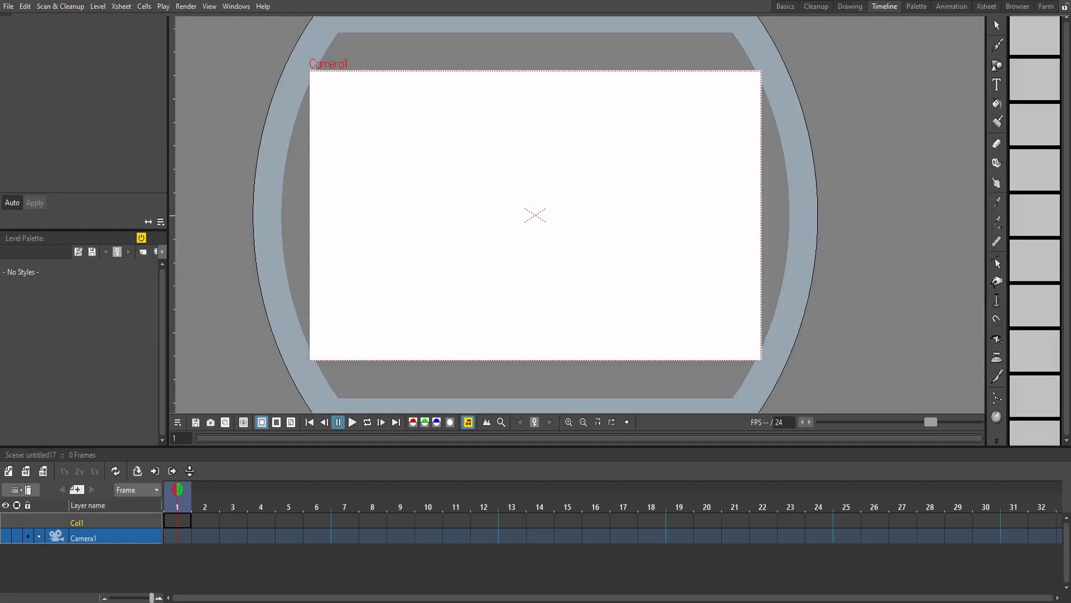
Open OpenToonz Preferences at the Import/Export page
key("alt+f")
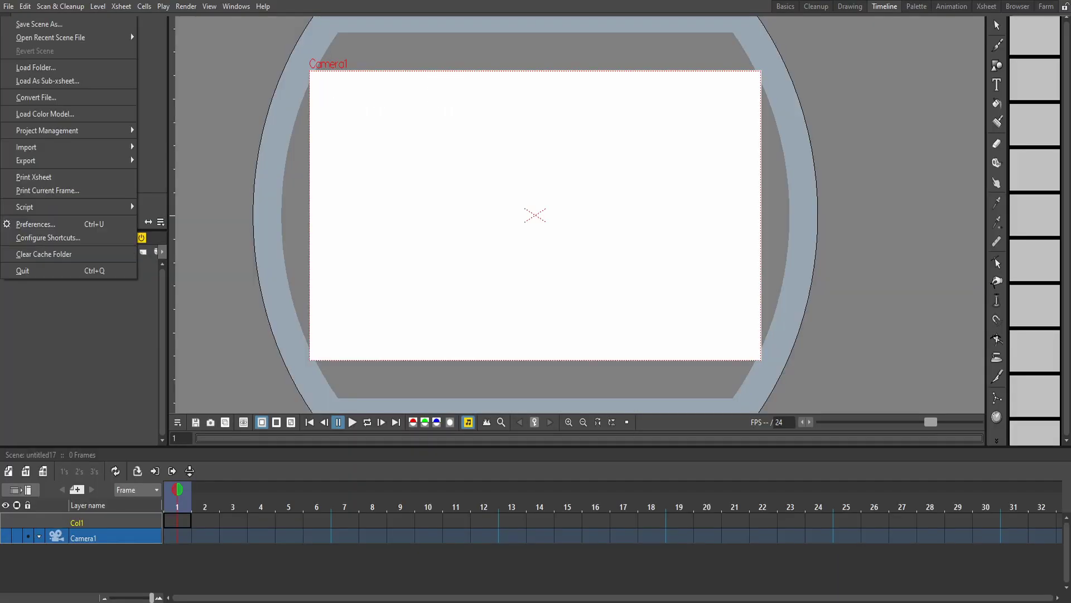
left_click(105, 226)
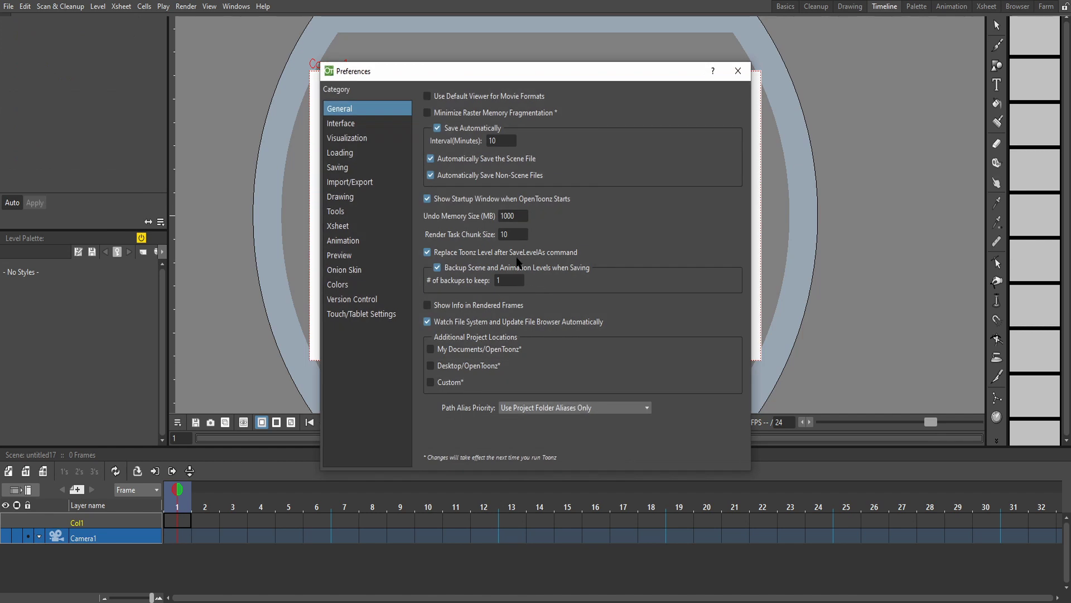
left_click(361, 183)
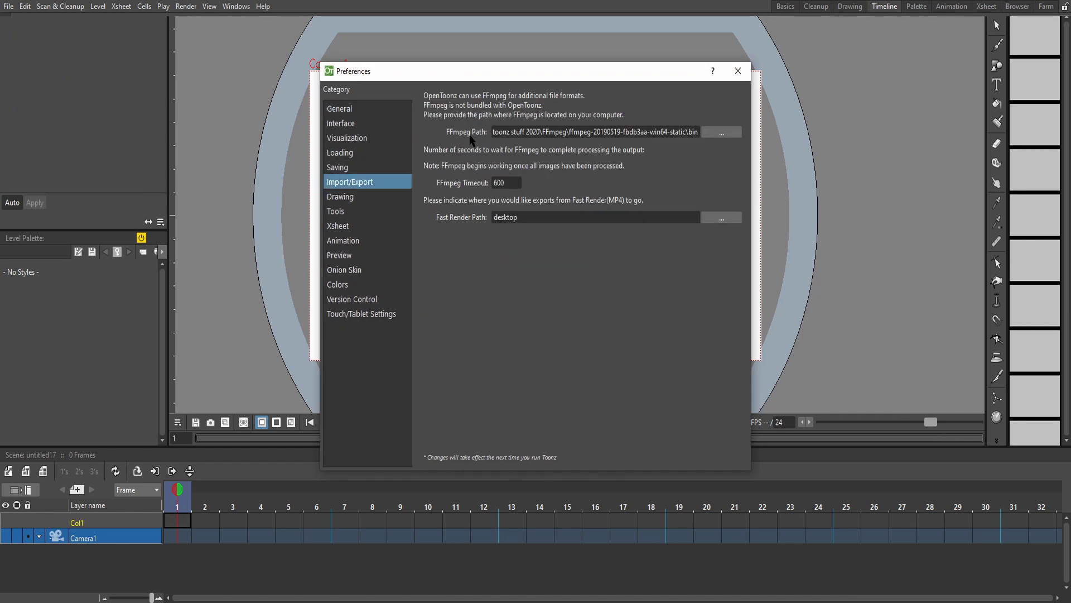
Set the FFmpeg Path to C:\OpenToonz stuff\FFmpeg and close Preferences
left_click(725, 132)
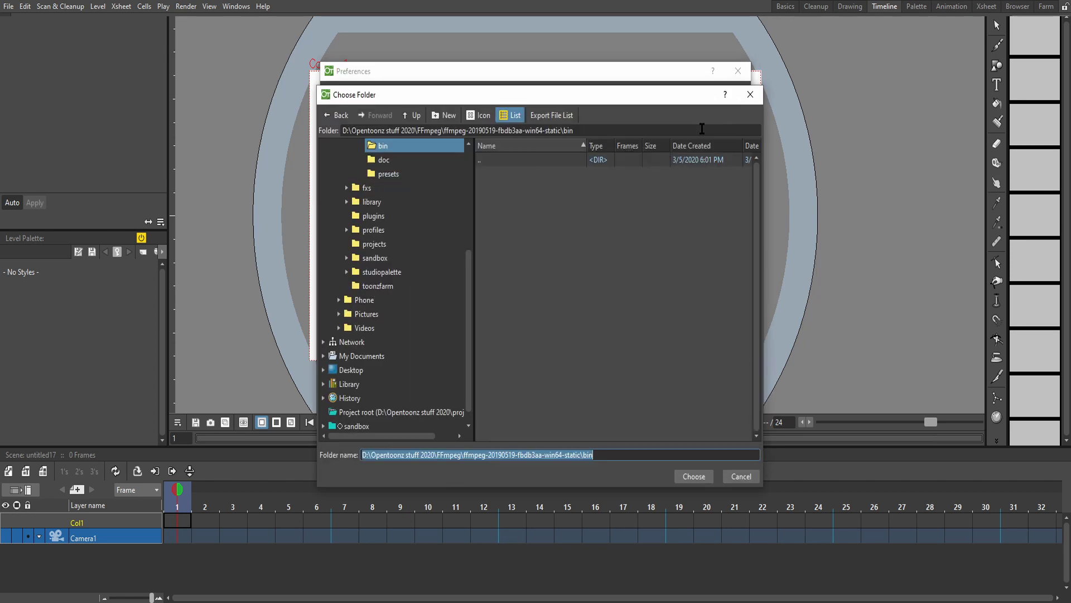
scroll(421, 319, "up", 3)
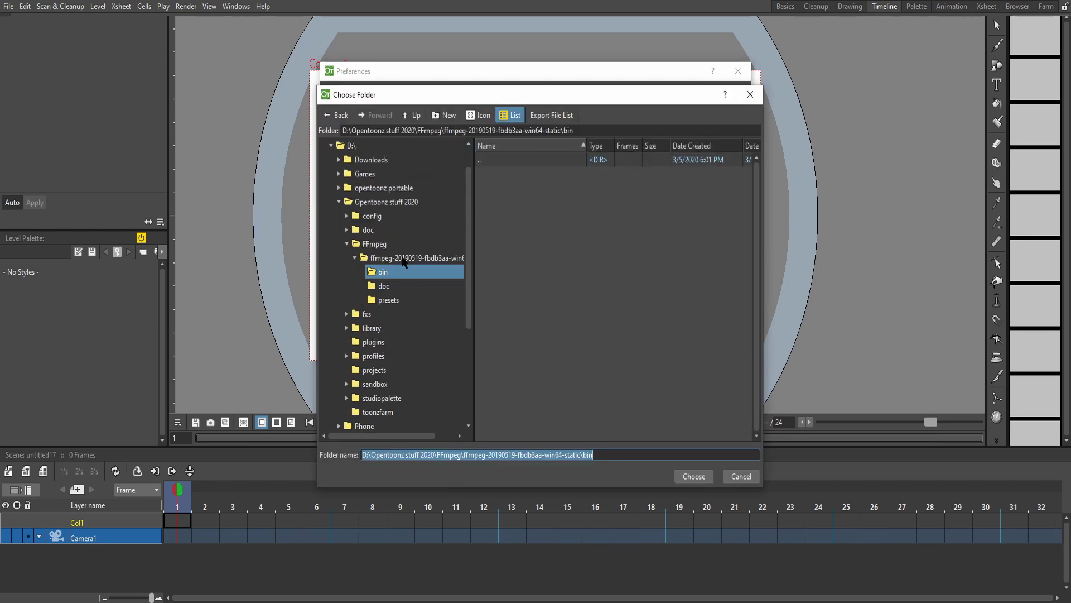
scroll(402, 263, "up", 1)
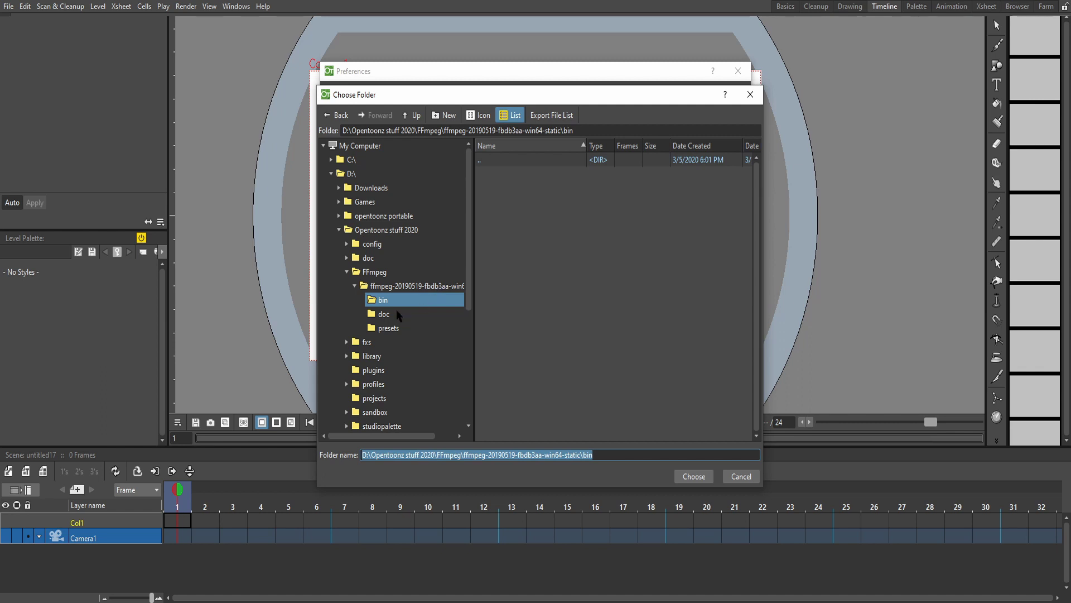
left_click(332, 160)
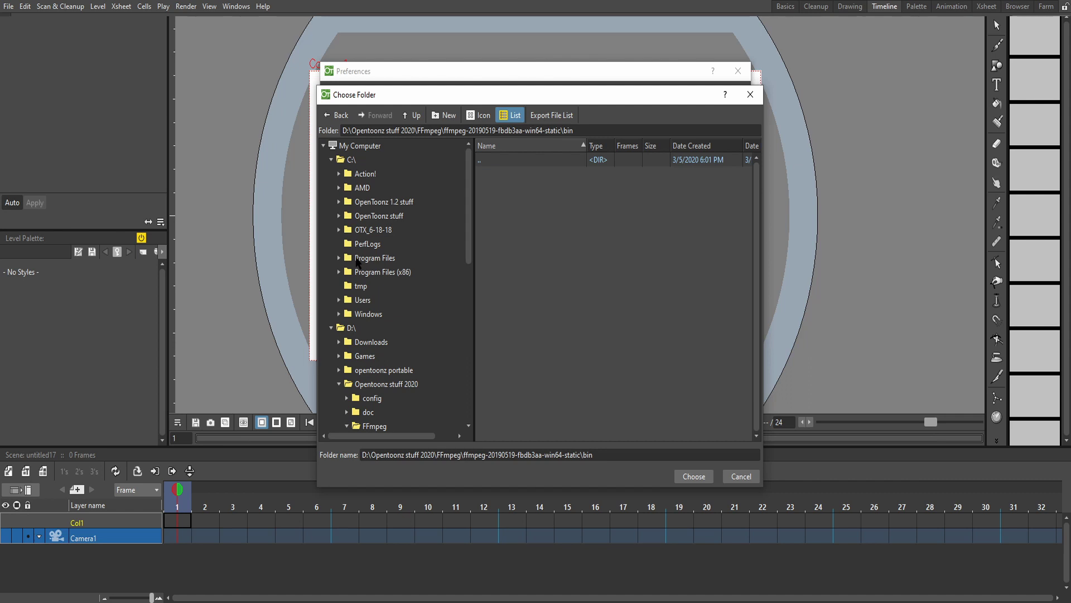
left_click(357, 218)
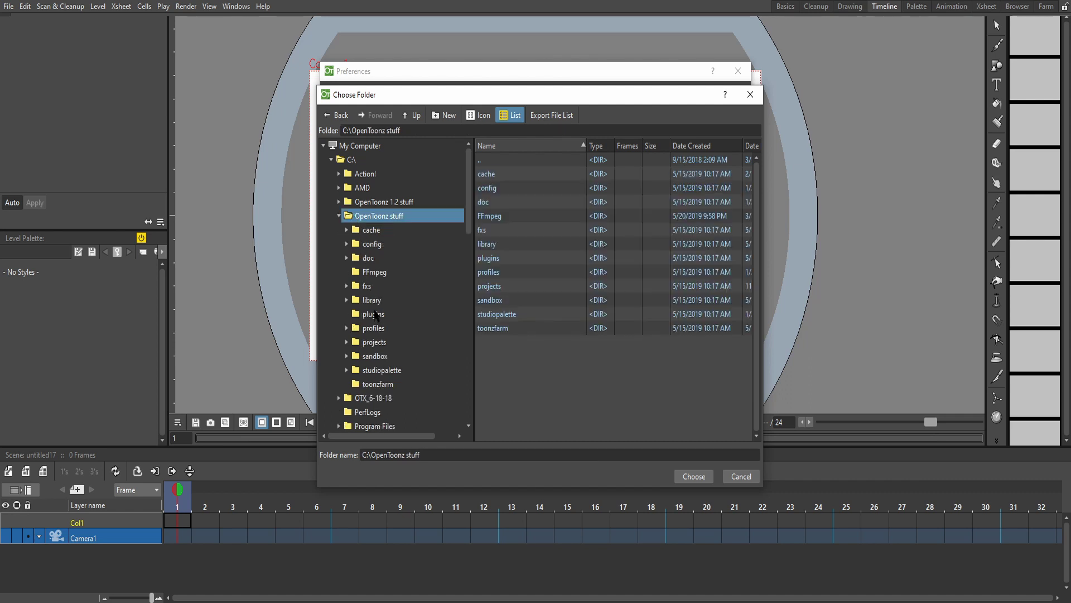
left_click(372, 274)
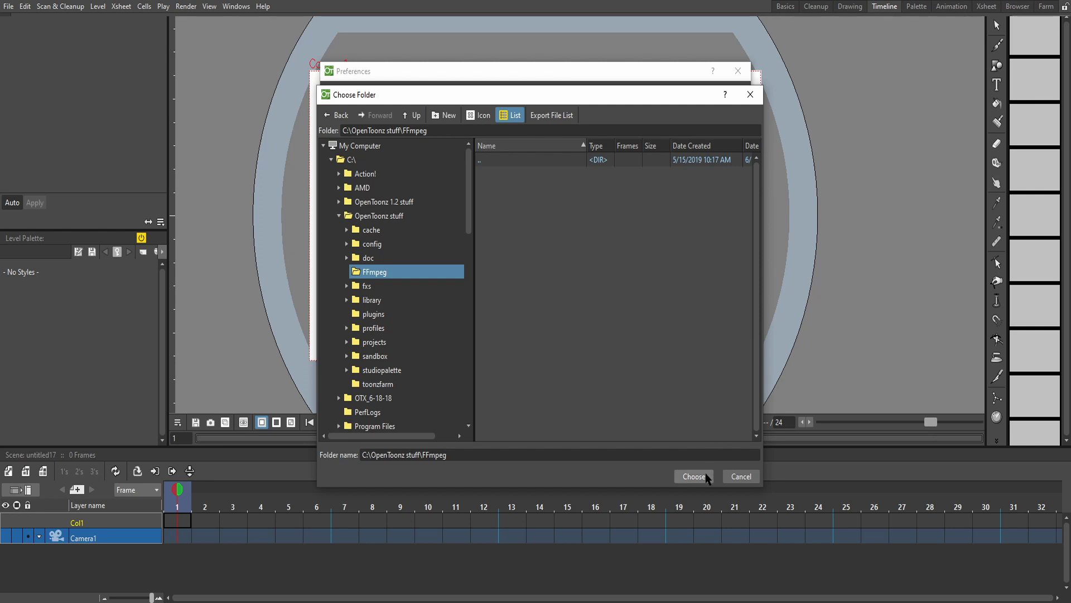
left_click(751, 479)
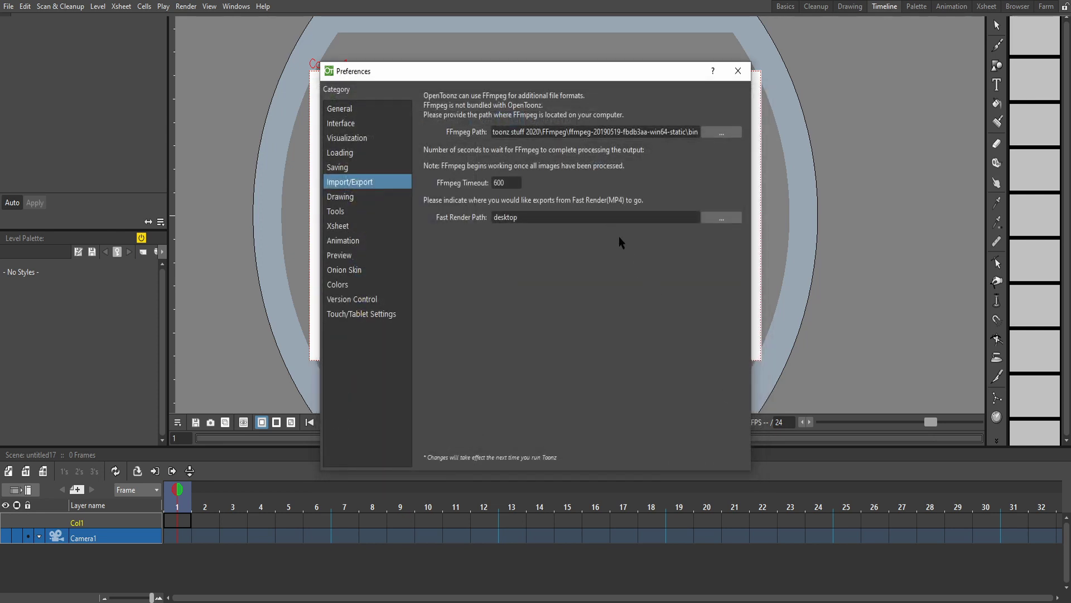
left_click(738, 71)
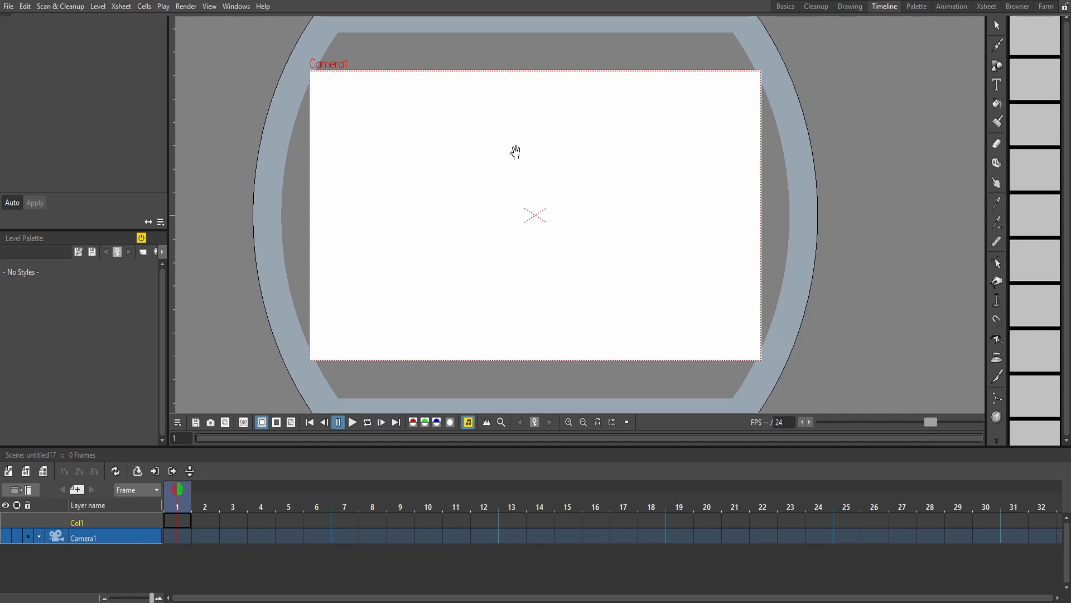
Set the render output format to gif, then drop Pexels Videos 2544523.mp4 onto Xsheet frame 1
left_click(186, 6)
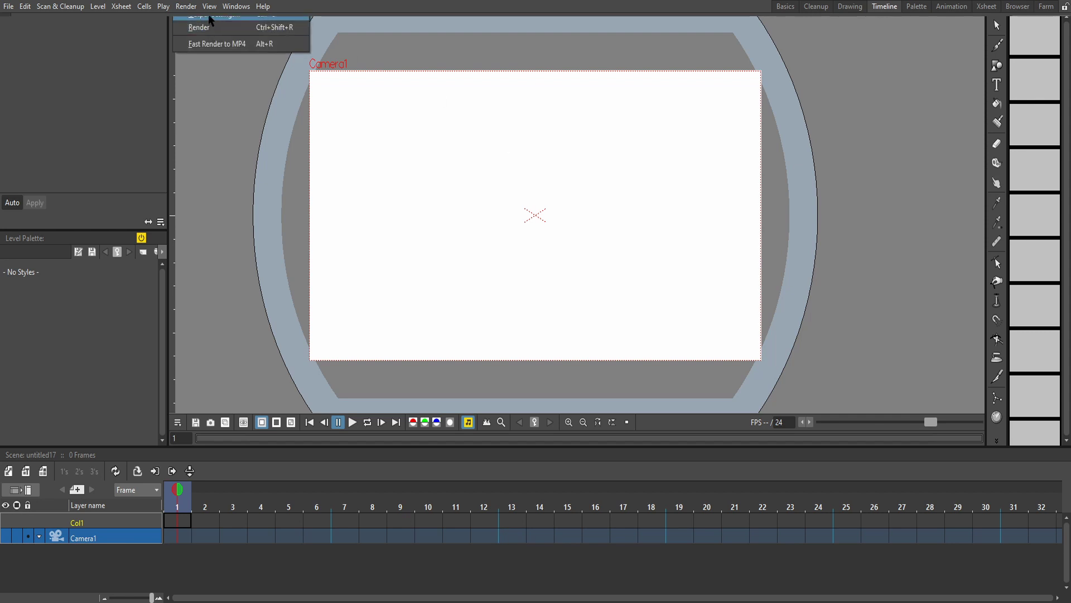
left_click(209, 19)
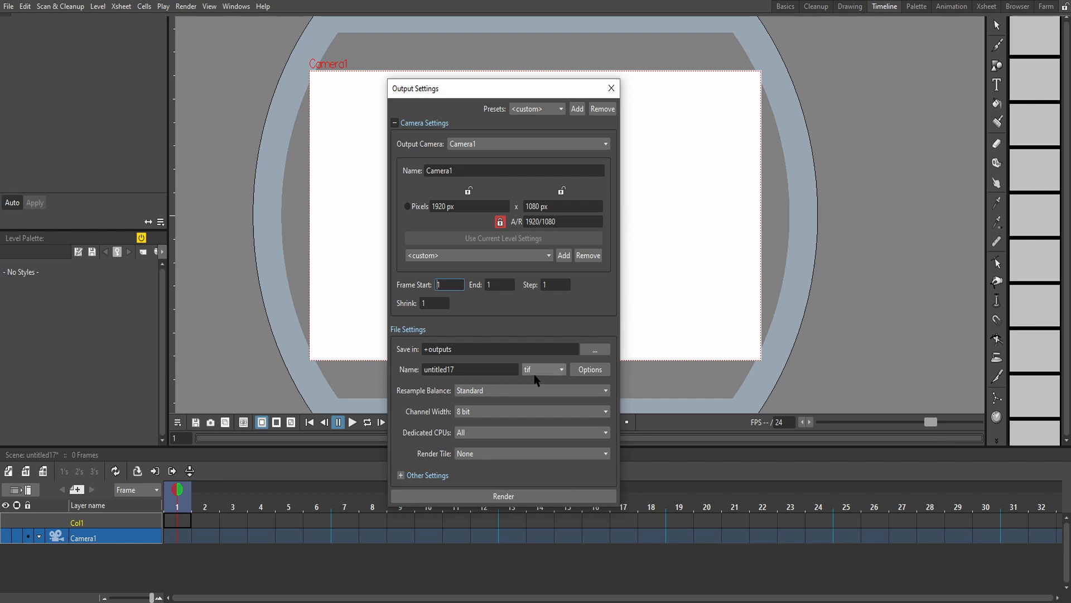
left_click(534, 365)
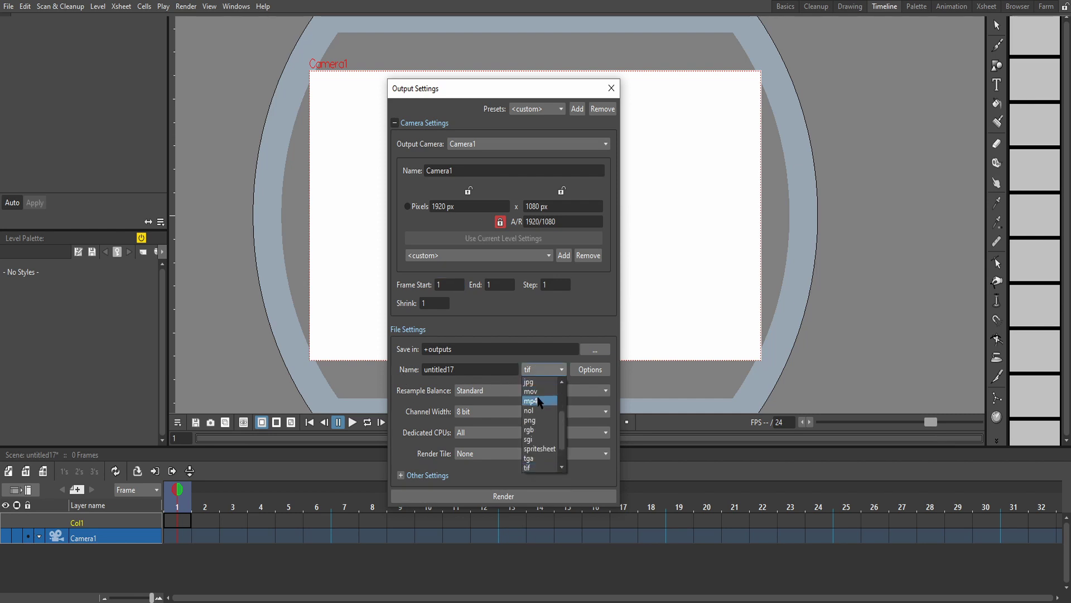
left_click(538, 397)
left_click(544, 370)
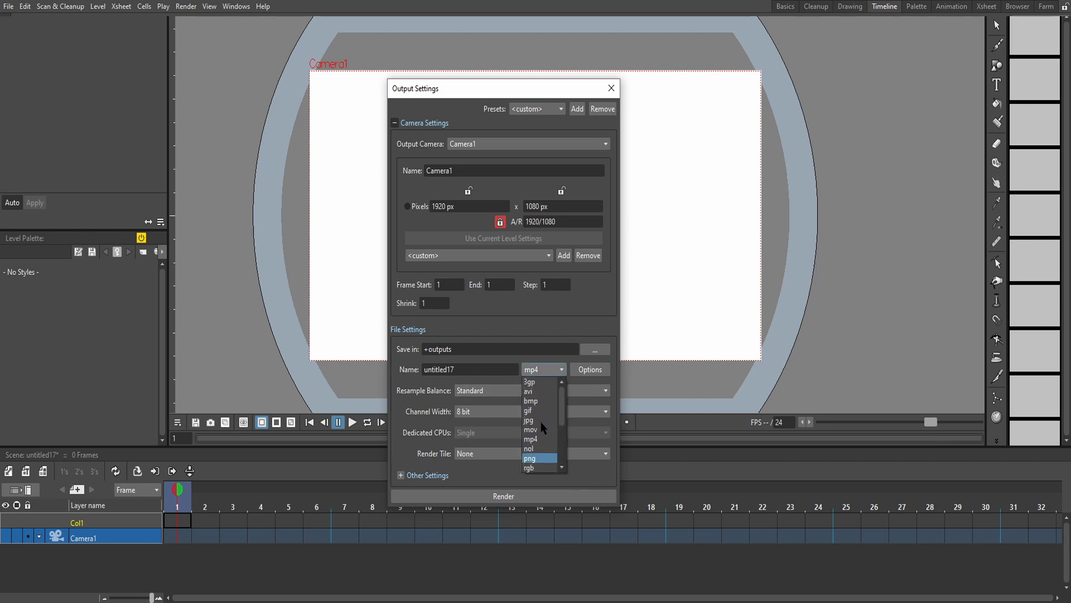
left_click(539, 411)
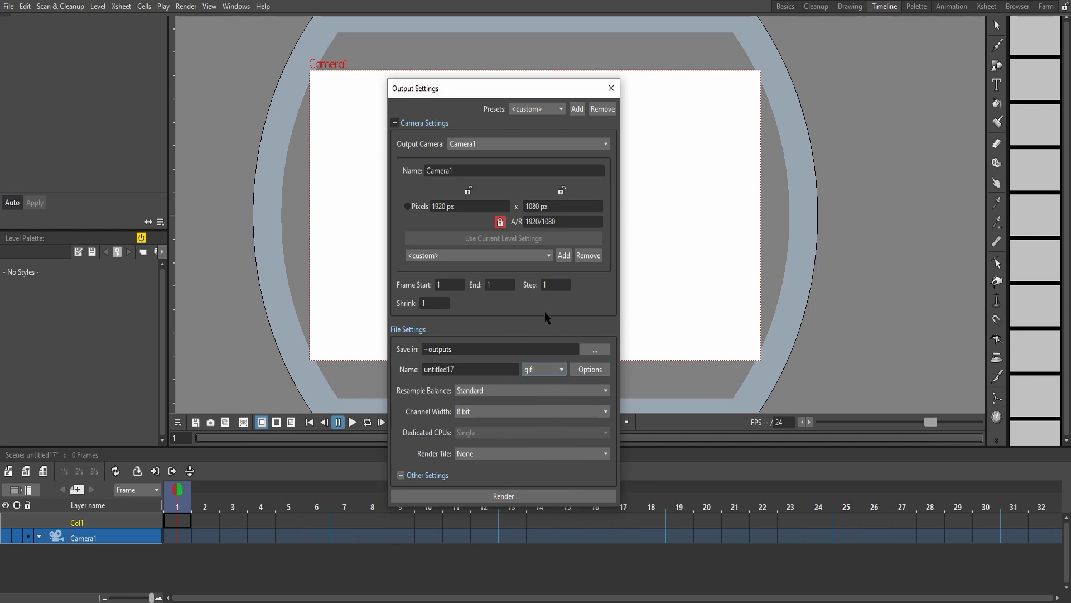
left_click(612, 88)
left_click_drag(282, 22, 177, 540)
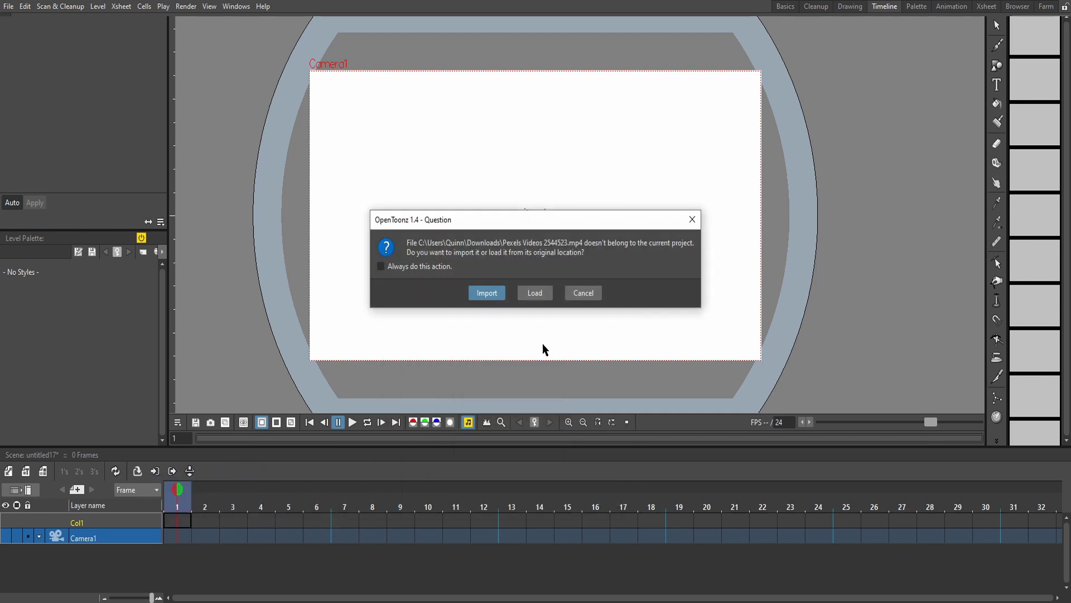
Load Pexels Videos 2544523.mp4 as a 360-frame level in Col1 and play it
left_click(523, 290)
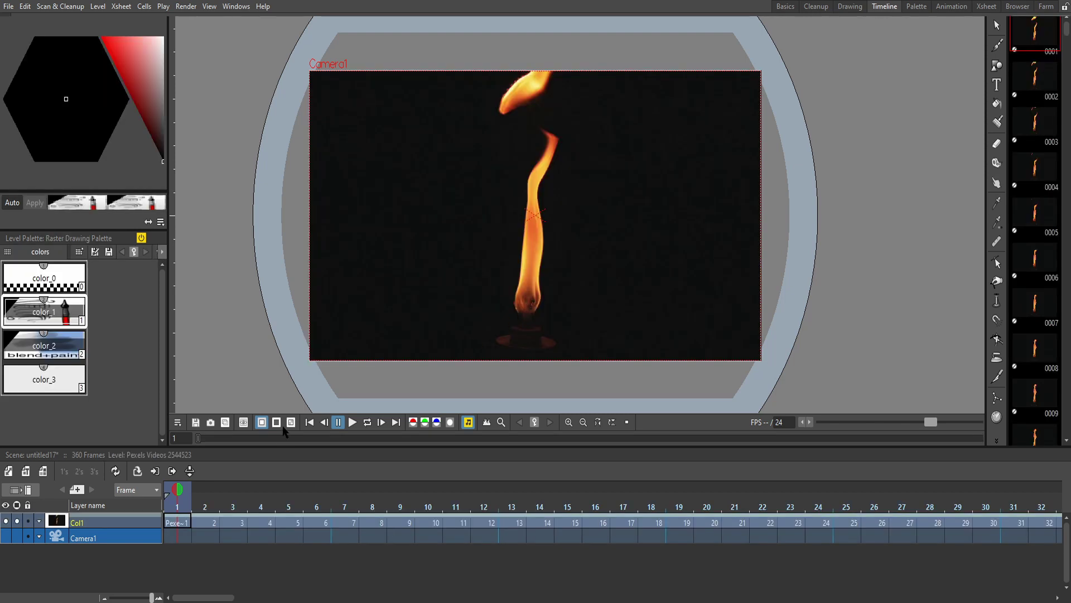
left_click(353, 422)
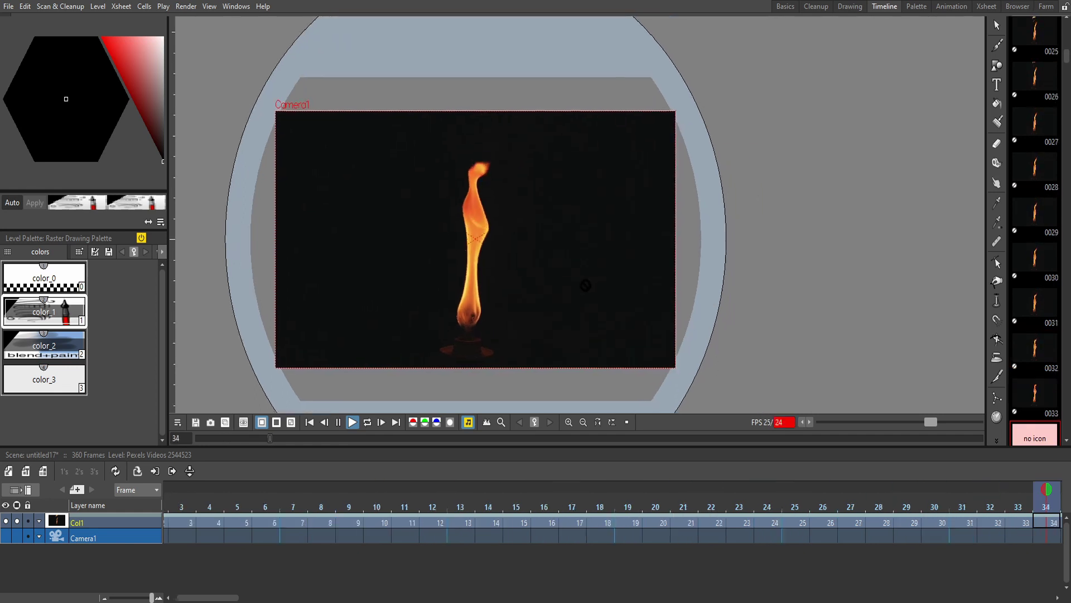